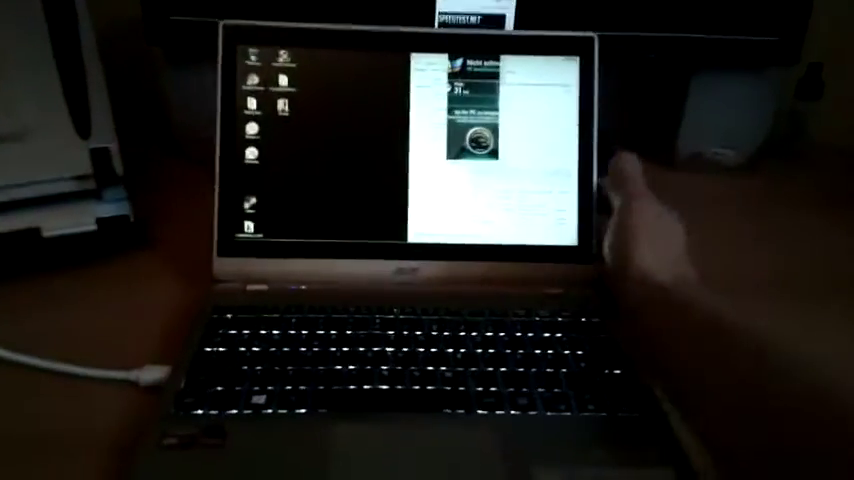
left_click_drag(548, 165, 520, 170)
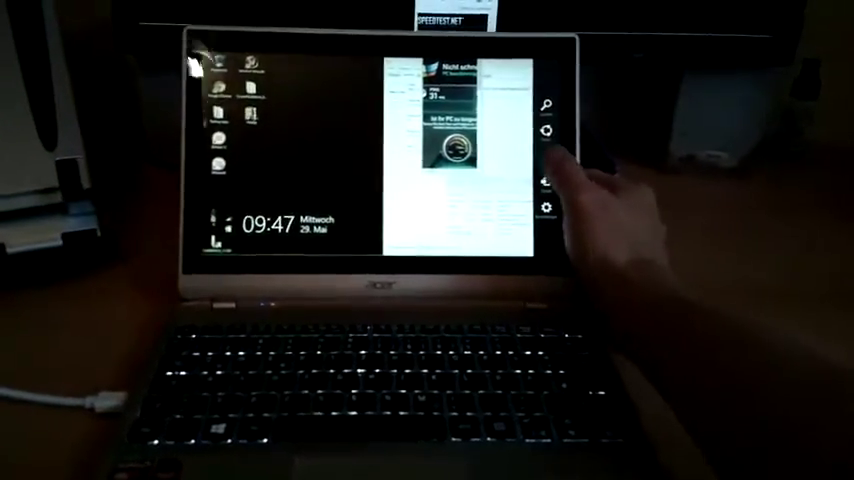
left_click(553, 157)
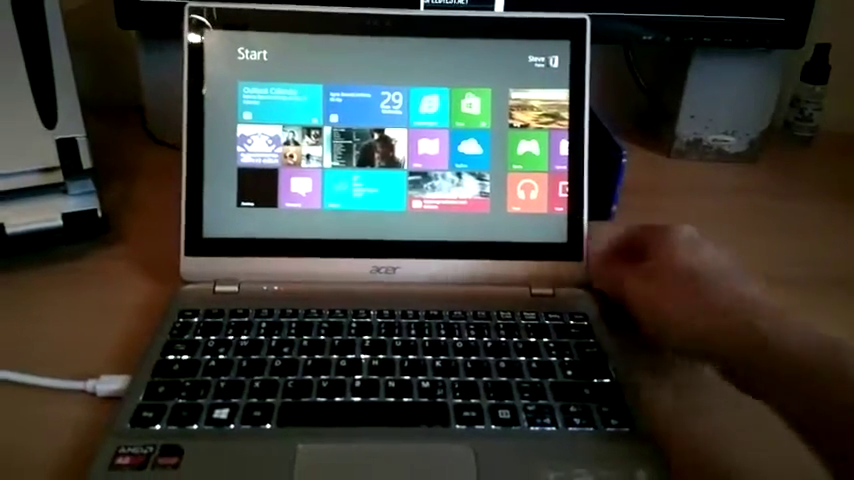